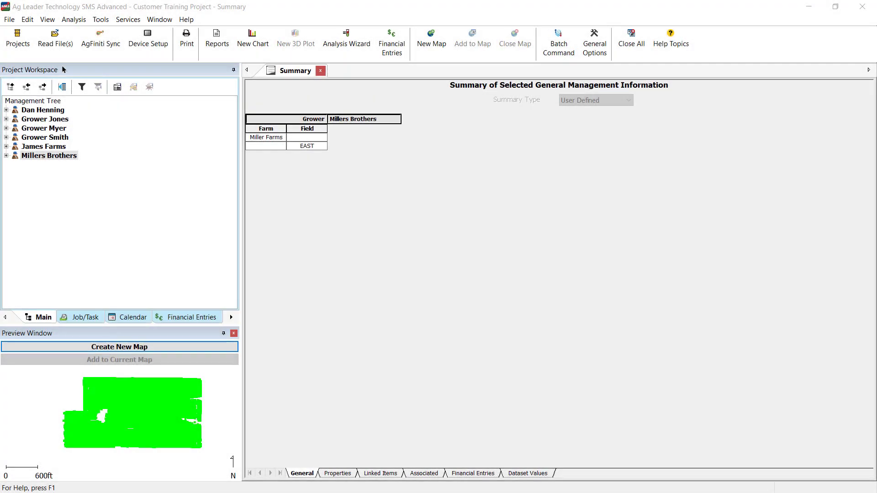
Start a generic file import from File > Read File(s) for comma-delimited non-spatial lab results.
left_click(14, 24)
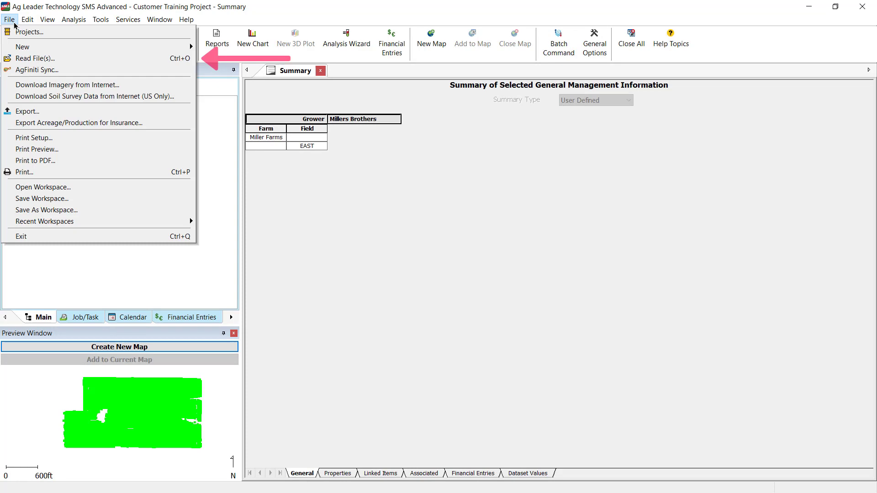
left_click(64, 59)
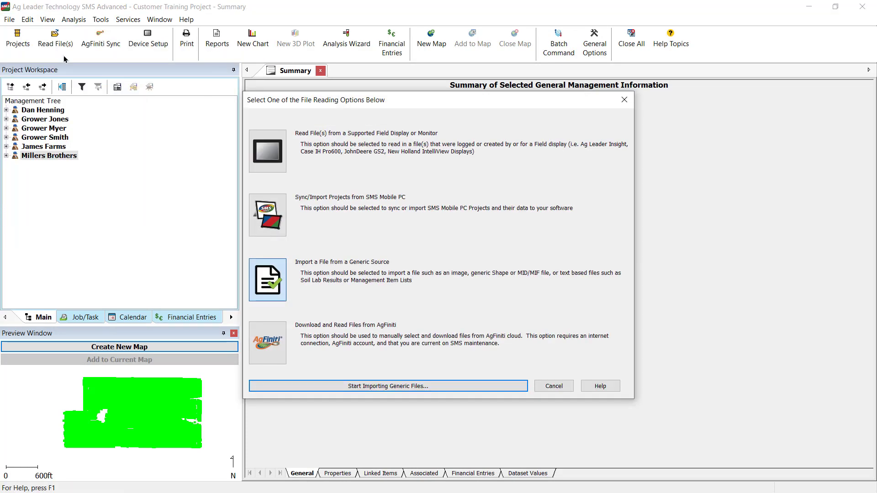
left_click(323, 389)
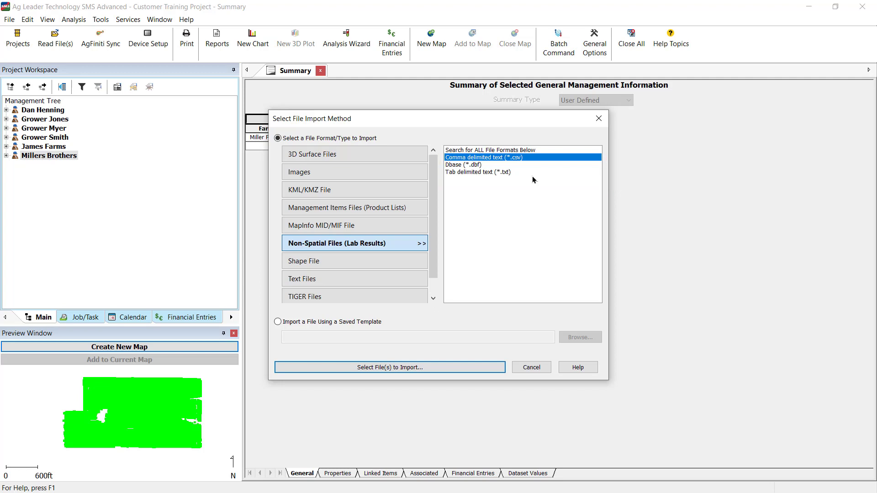
Load Soil testing results multi field.csv and accept it as comma-delimited text.
left_click(470, 368)
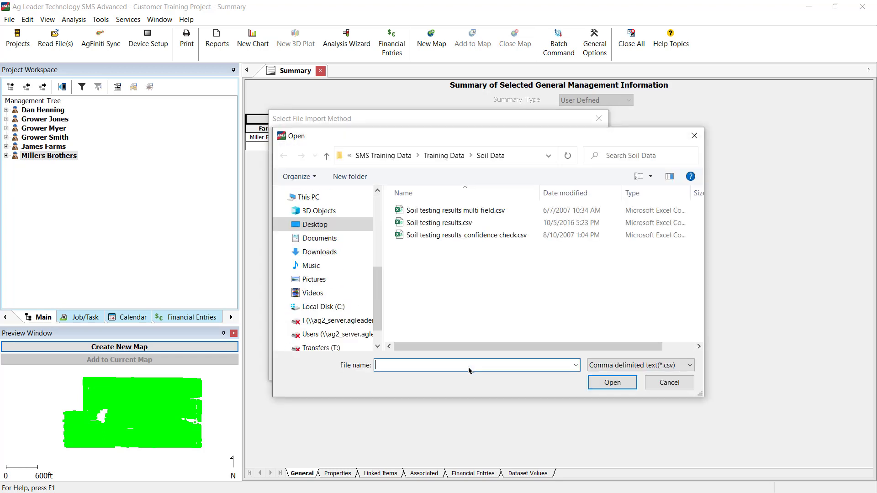
left_click(476, 212)
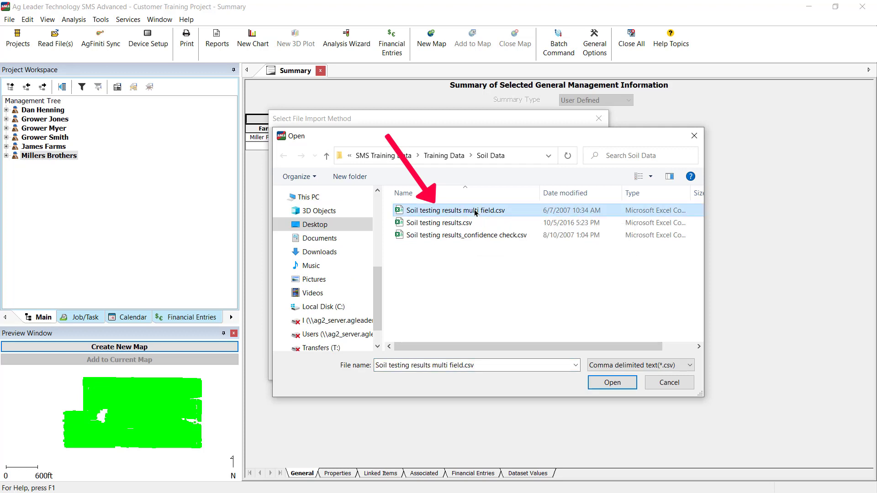
left_click(607, 382)
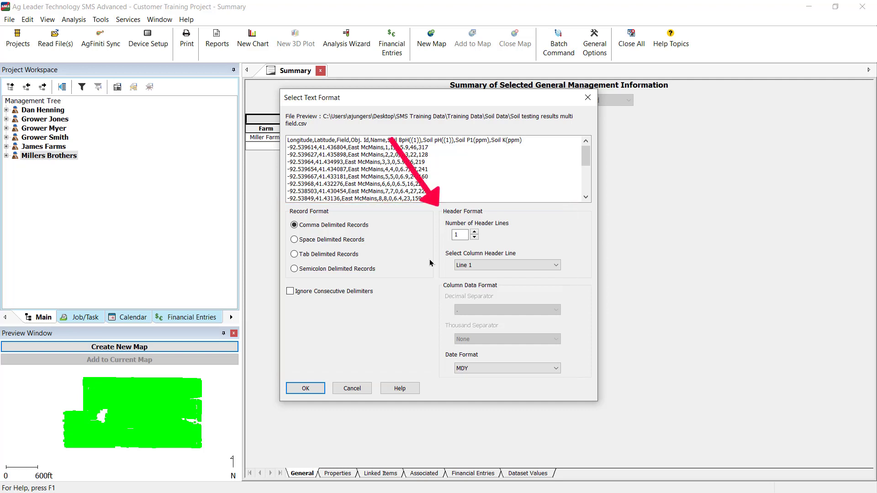
left_click(305, 388)
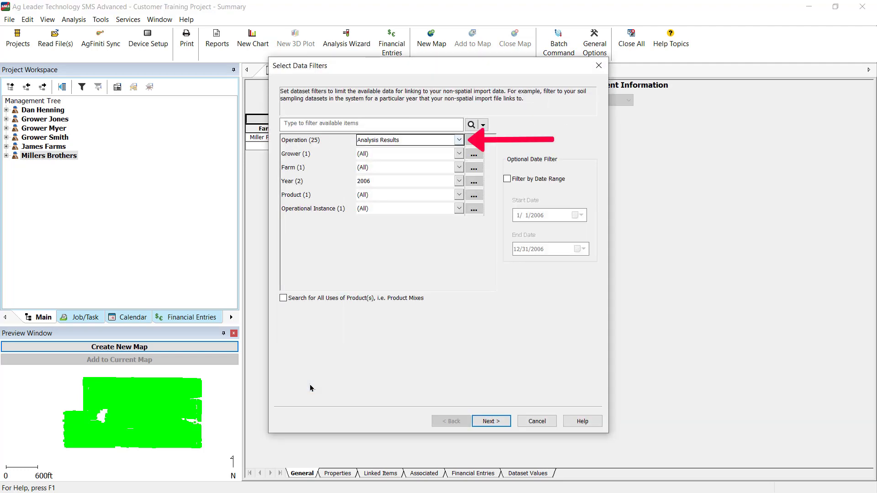
Filter datasets to the Soil Sampling operation, showing the 2022 East and West McMains samplings.
left_click(459, 141)
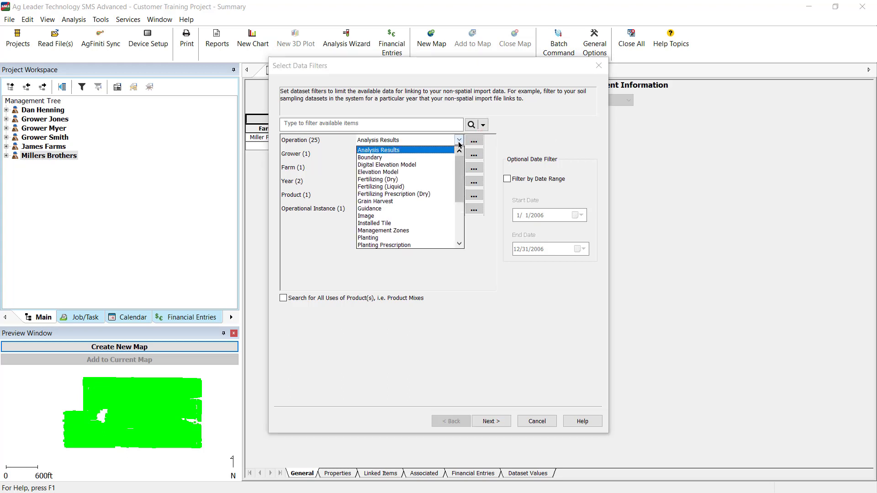
left_click_drag(460, 167, 462, 202)
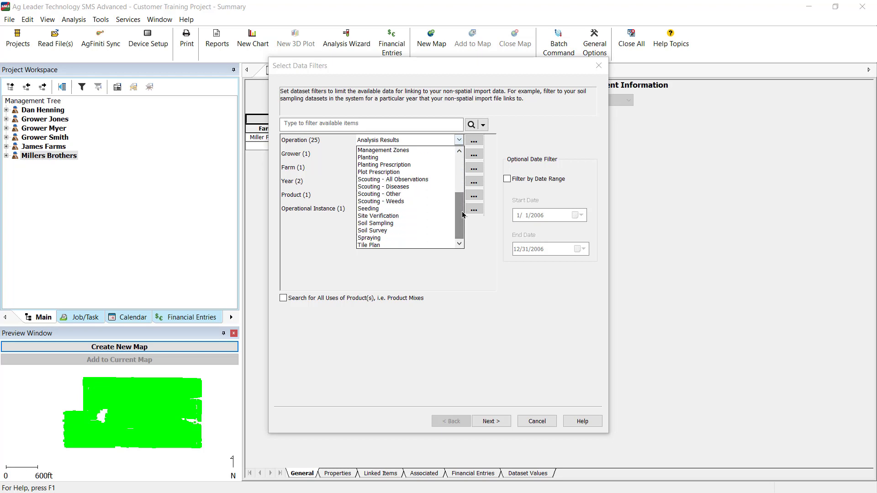
left_click(389, 224)
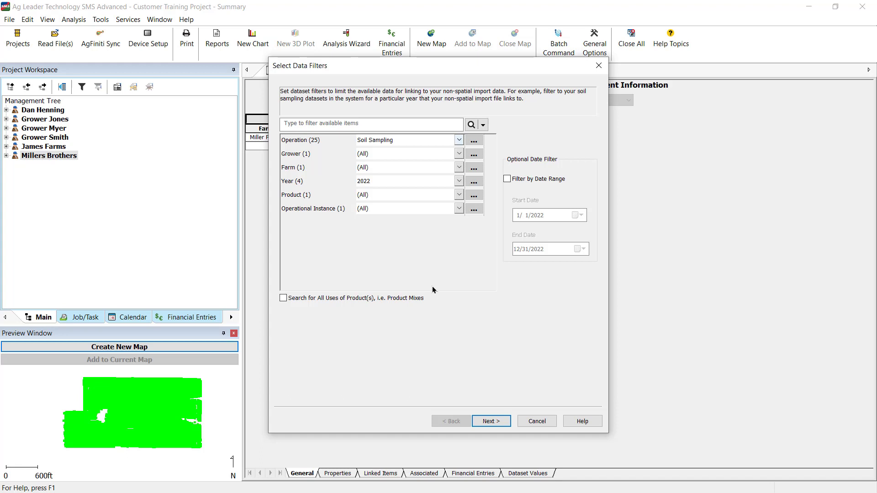
left_click(497, 424)
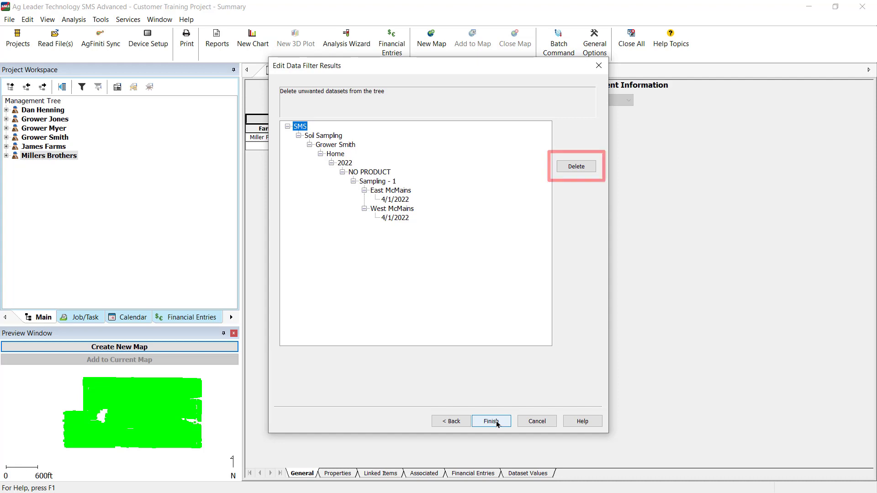
Accept the filtered 2022 East McMains and West McMains soil sampling datasets.
left_click(497, 423)
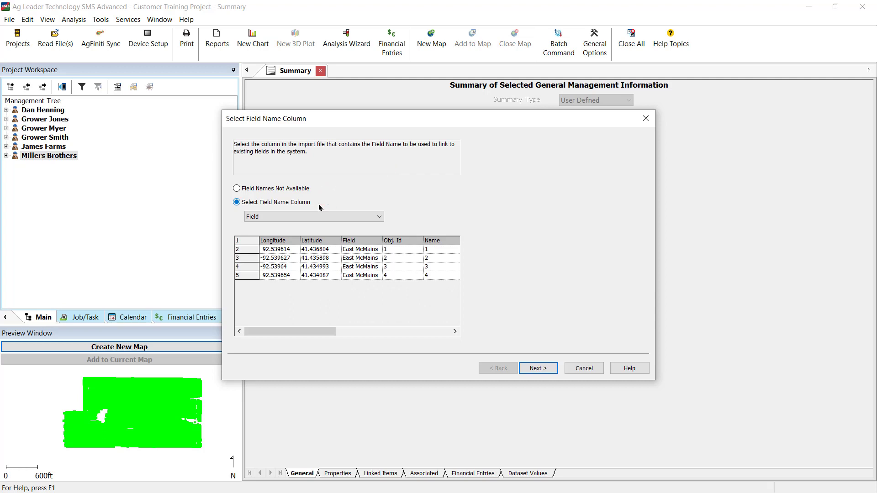
Keep the CSV's Field column as the field name column for linking to existing fields.
left_click(369, 216)
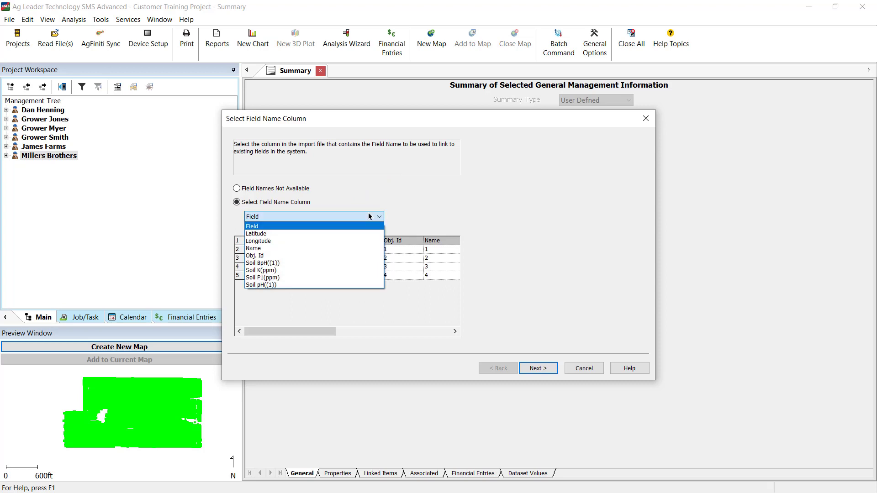
left_click(370, 216)
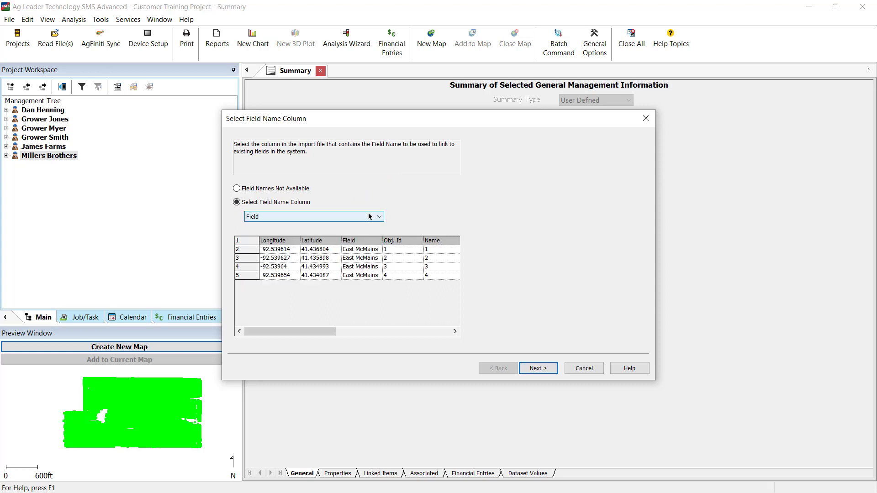
left_click(537, 369)
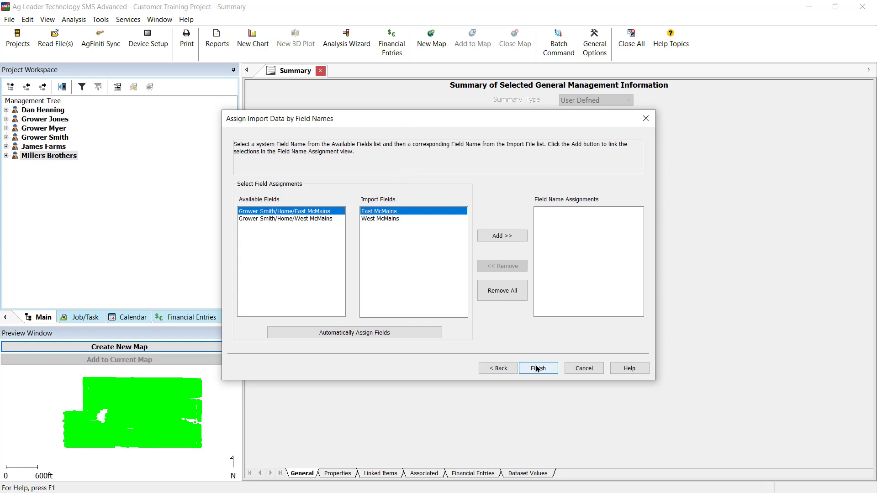
Assign import fields East McMains and West McMains to their matching system fields.
left_click(521, 240)
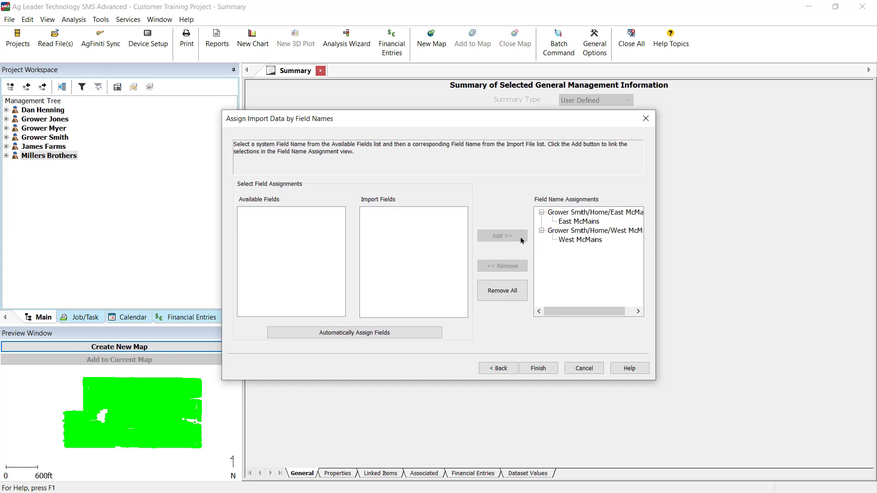
left_click(538, 369)
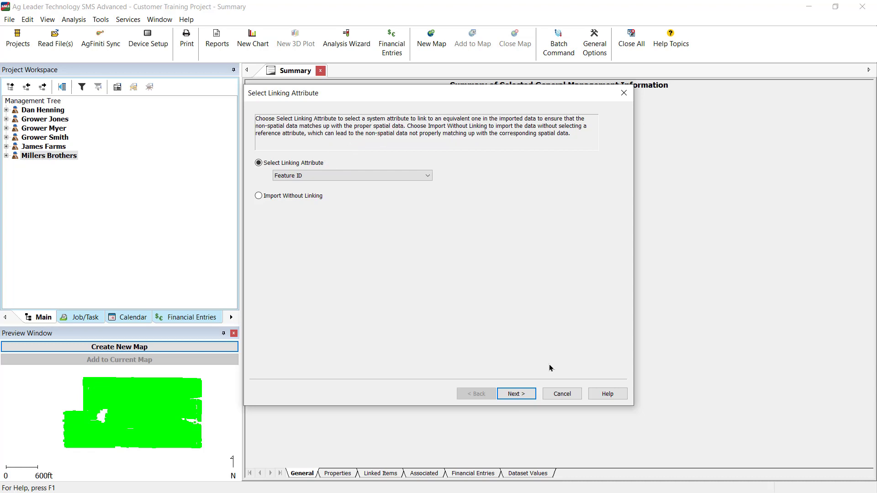
Keep Feature ID as the attribute linking the soil test data to the sampling data.
left_click(428, 176)
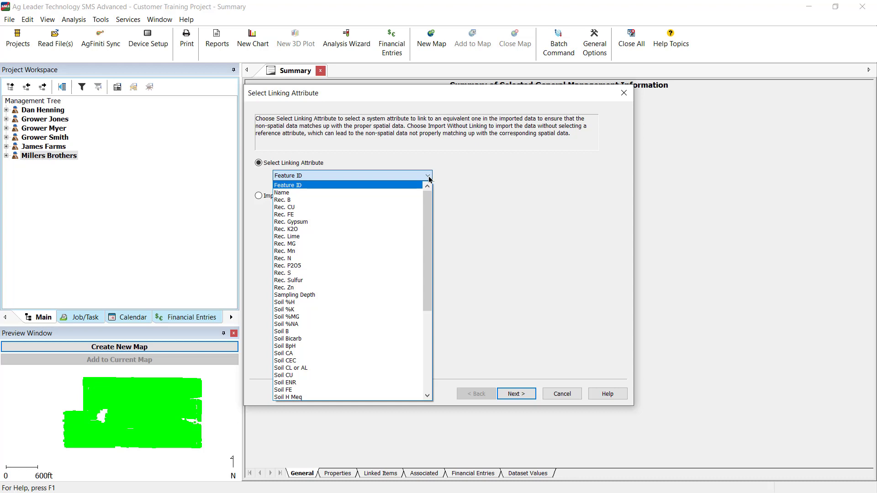
left_click(429, 178)
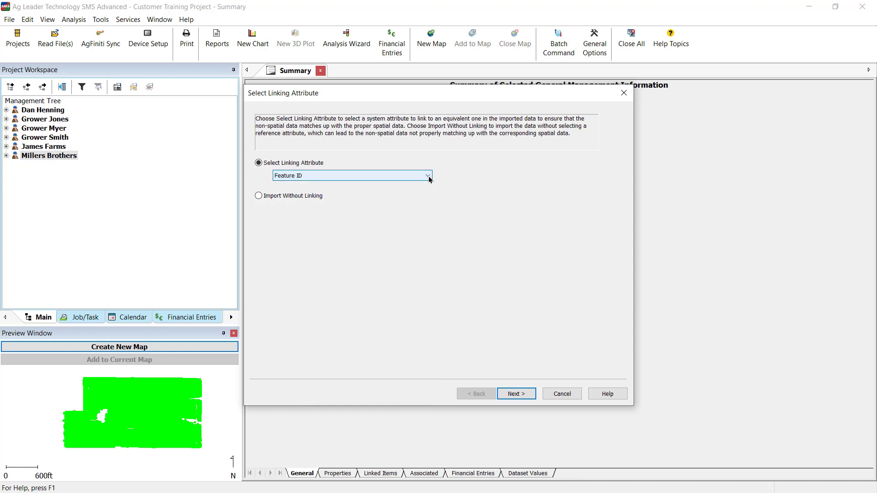
left_click(520, 394)
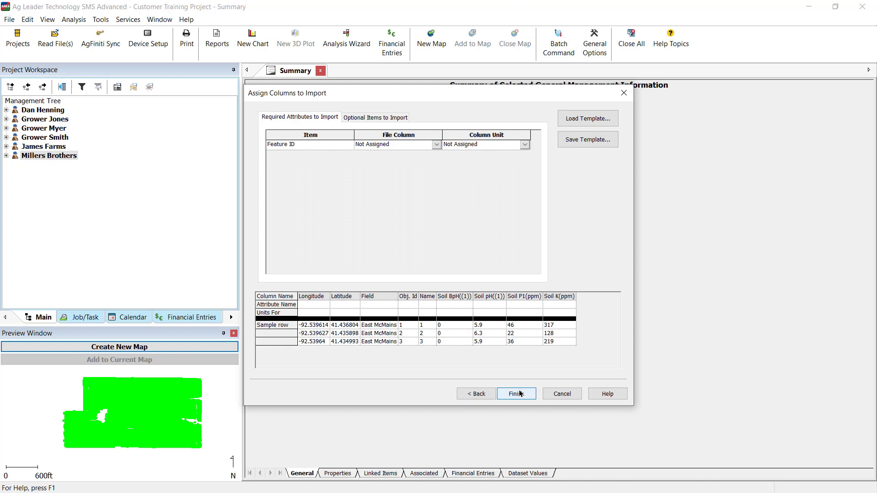
Map Feature ID to the file's Obj. Id column and bring up the optional soil columns.
left_click(520, 394)
left_click(436, 145)
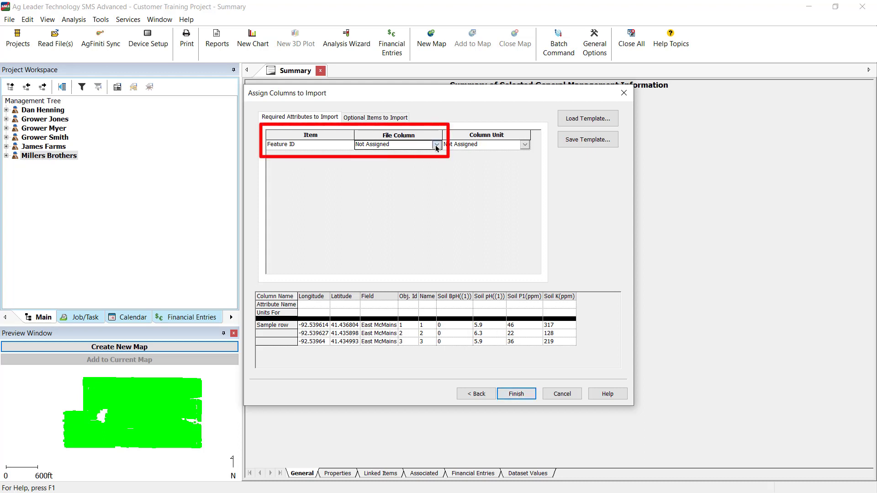
left_click(436, 145)
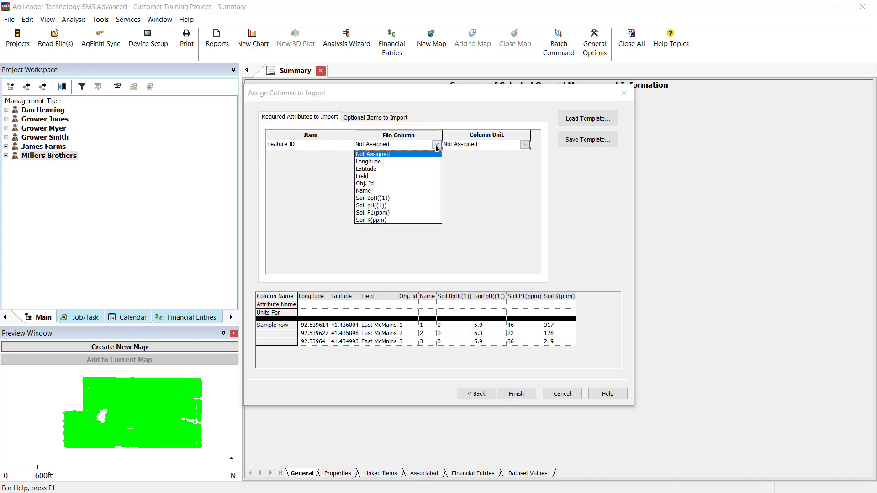
left_click(366, 183)
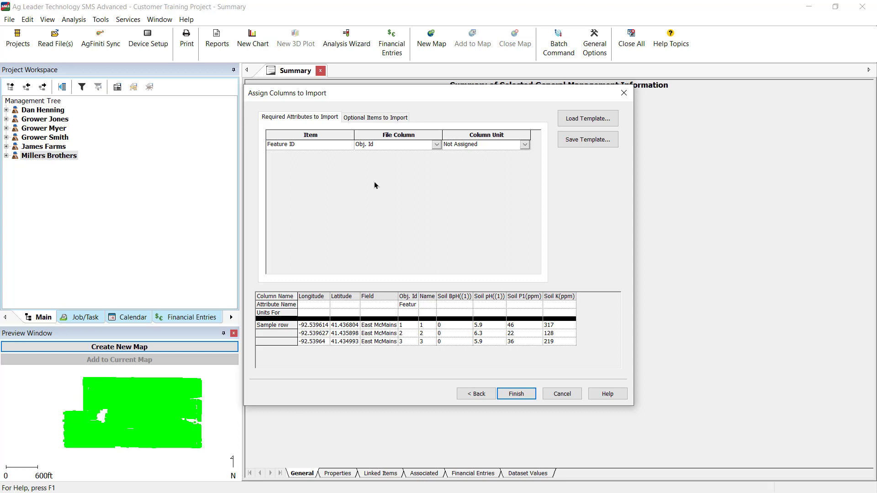
left_click(378, 121)
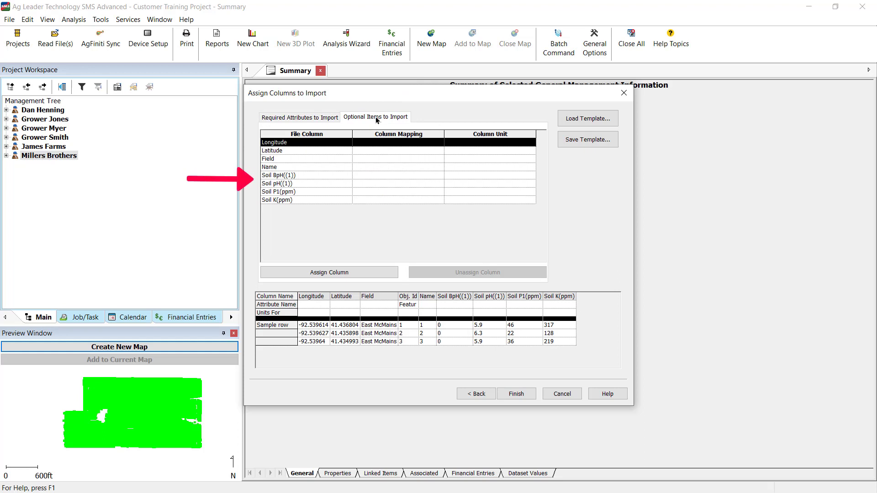
Map the Soil pH((1)) column to the Soil pH attribute.
left_click(301, 183)
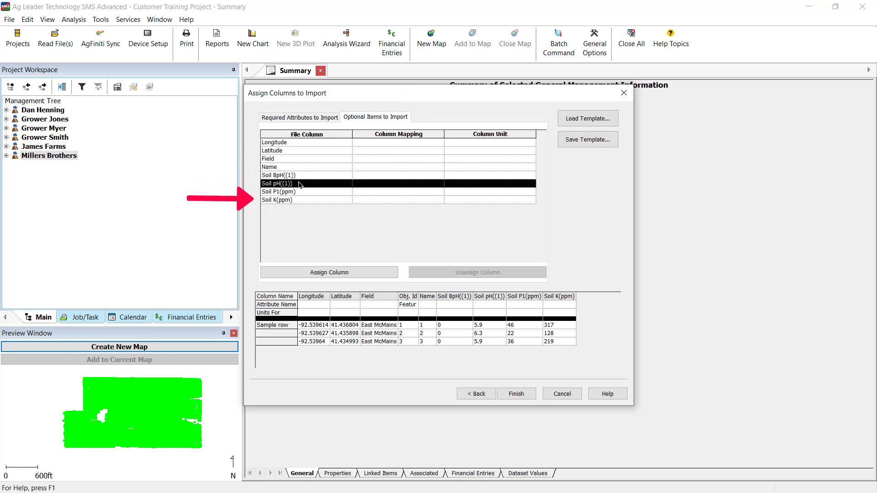
left_click(319, 271)
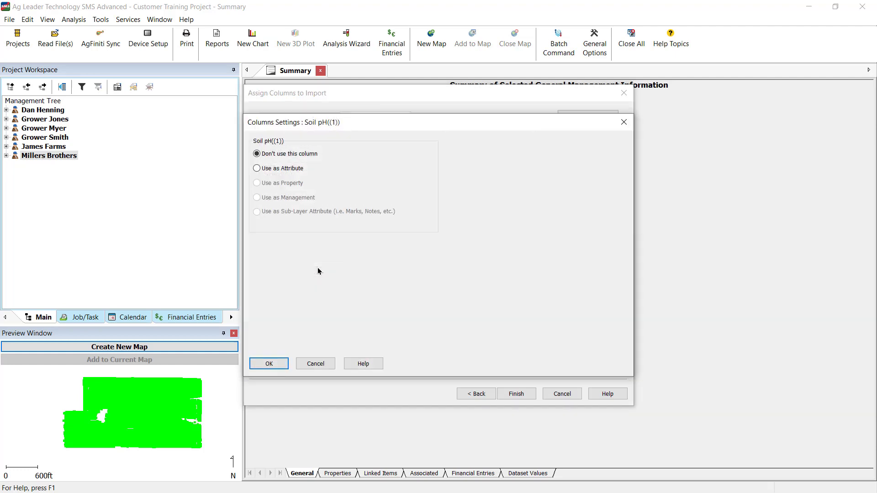
left_click(257, 168)
left_click(466, 145)
type("Soil ph")
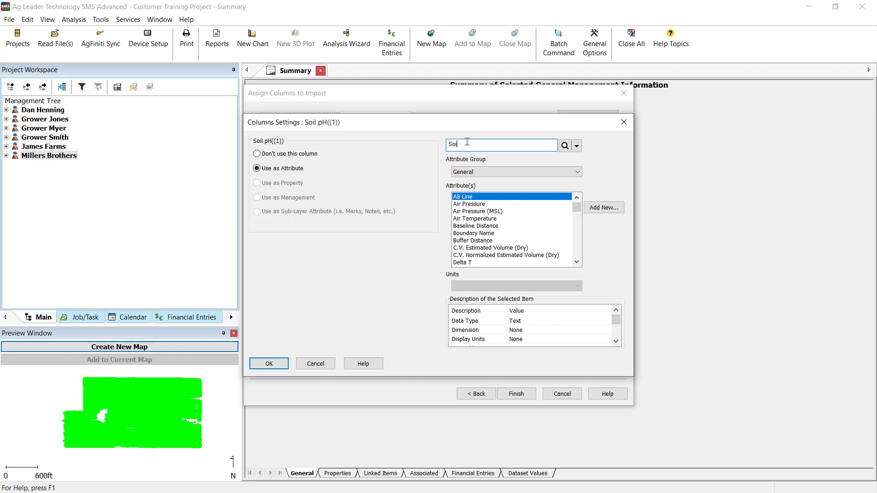
left_click(269, 364)
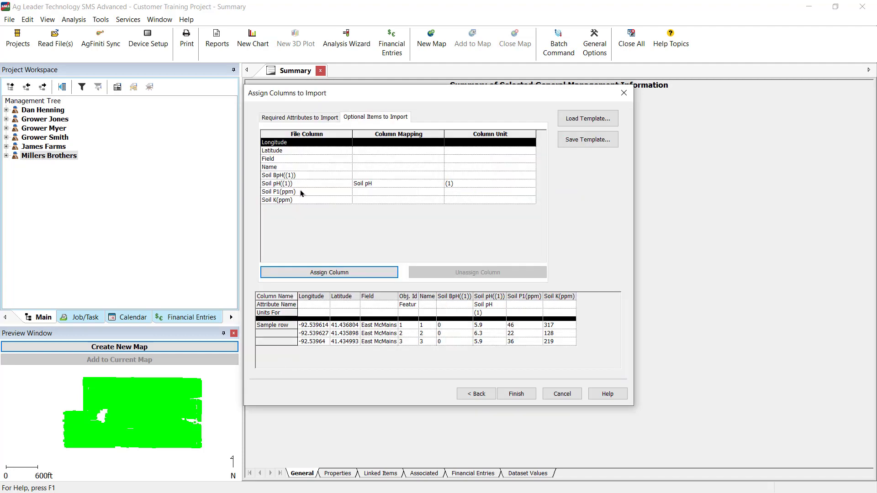
left_click(302, 192)
Map the Soil P1(ppm) column to the Soil P1 attribute.
left_click(290, 276)
left_click(257, 168)
left_click(468, 144)
type("Soil p1")
left_click(269, 364)
Map the Soil K(ppm) column to the Soil K attribute.
left_click(311, 201)
left_click(291, 272)
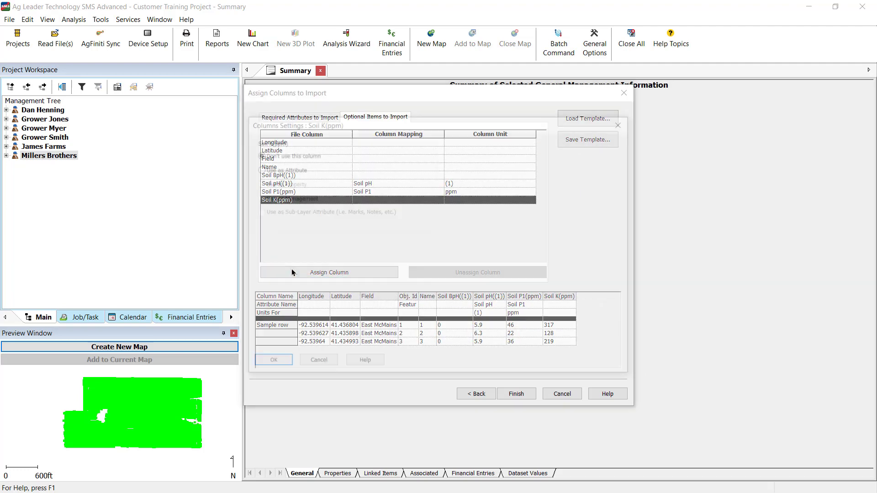
left_click(278, 169)
left_click(462, 146)
type("So")
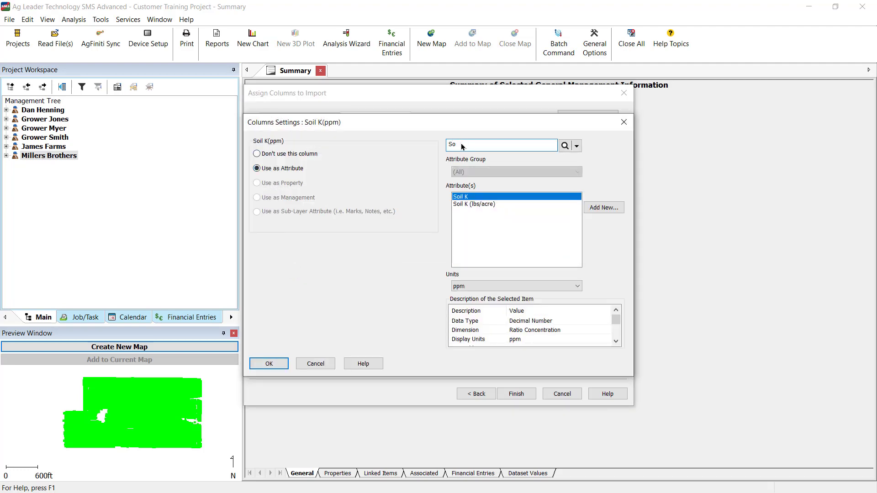
type("il K")
left_click(280, 364)
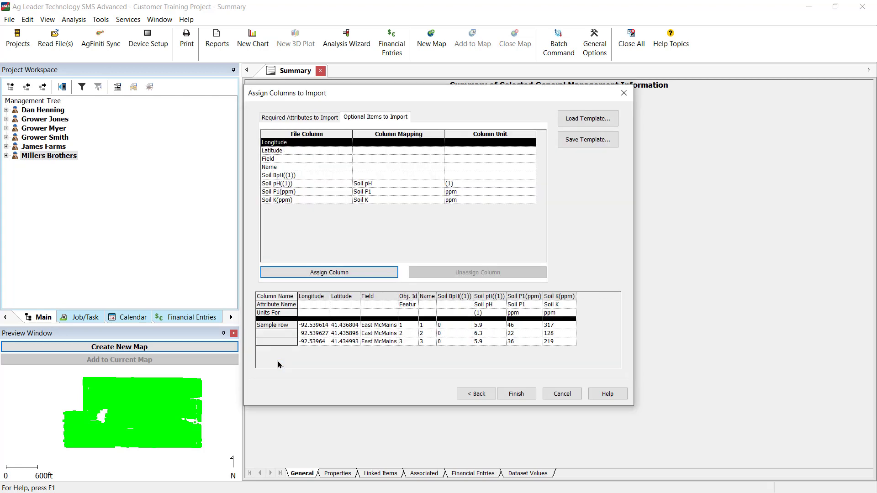
left_click(606, 144)
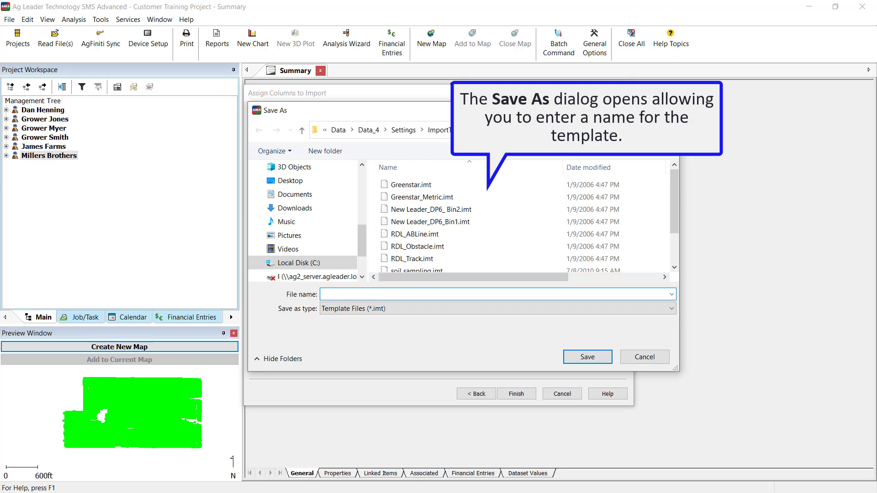
left_click(636, 355)
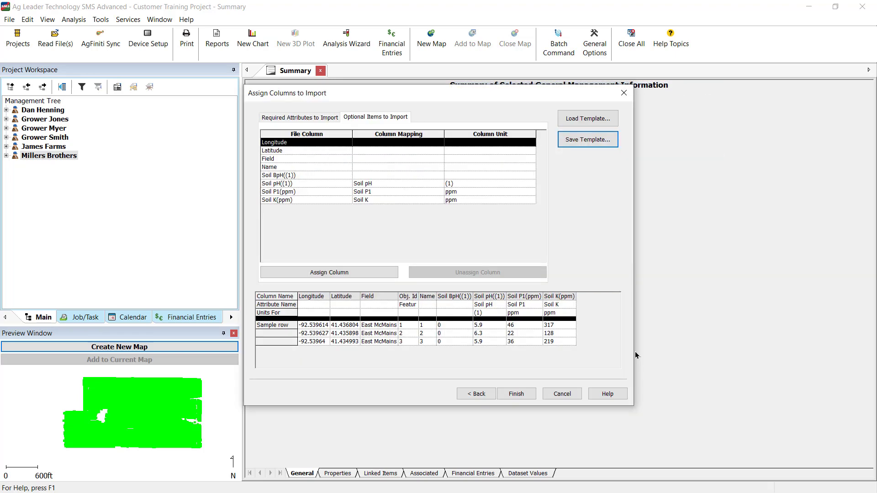